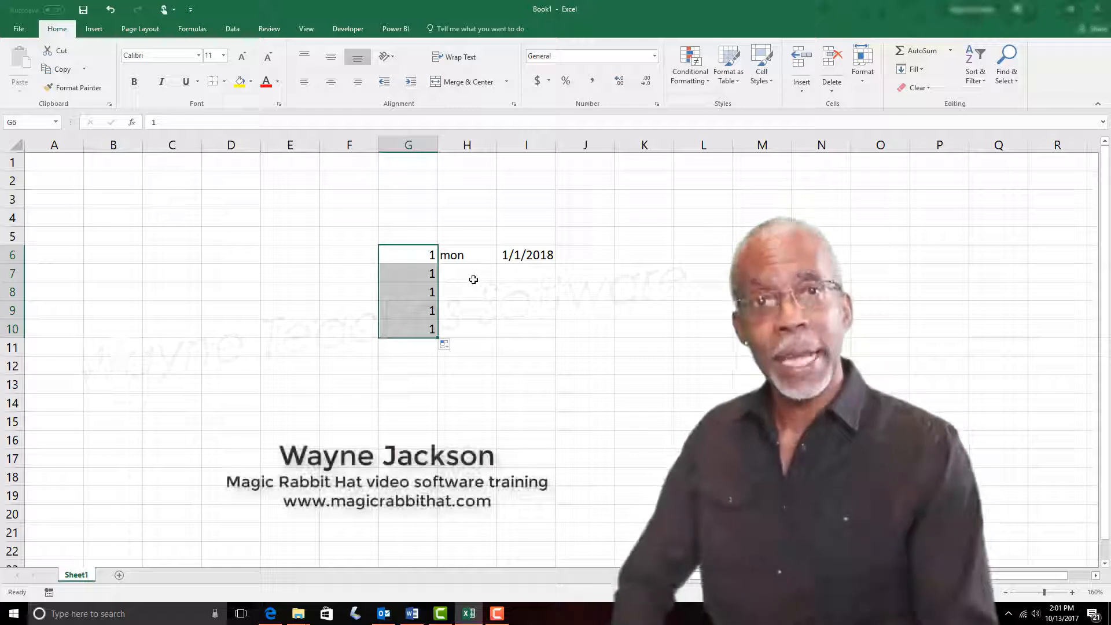
Step: Undo the copied fill below G6 and fill G6 down to G11 as the number series 1 to 6
key(ctrl+z)
drag(437, 264, 434, 356)
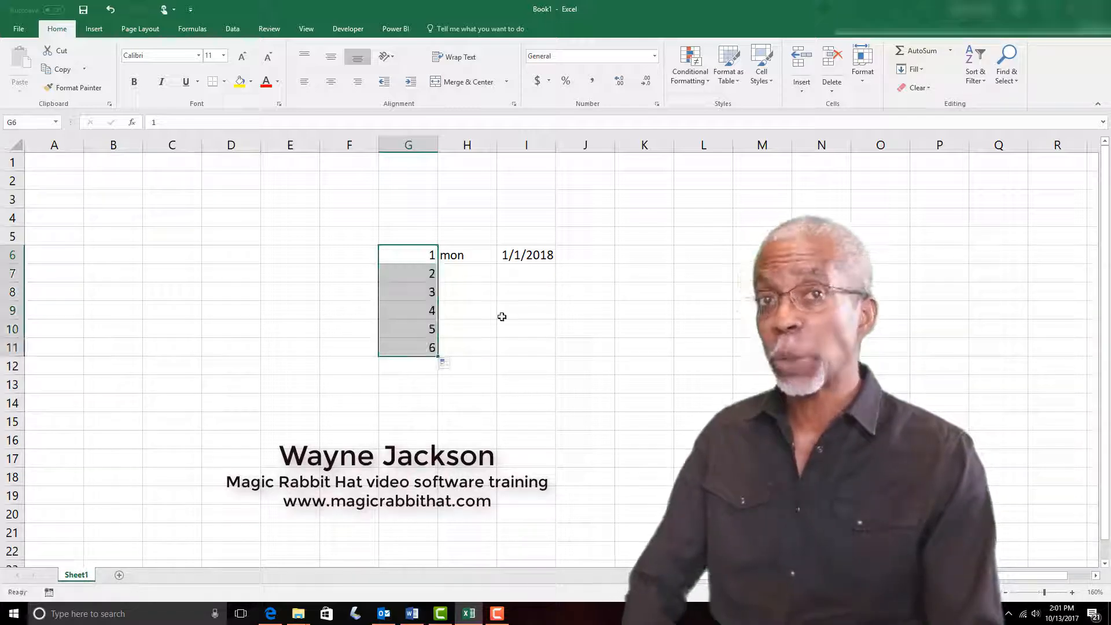
Step: Fill the weekday entry mon from H6 down to H11, undoing two trial fills before the final one
click(479, 255)
drag(497, 264, 496, 355)
key(ctrl+z)
drag(497, 264, 496, 355)
key(ctrl+z)
drag(498, 264, 498, 356)
Step: Try filling the date 1/1/2018 from I6 down to I11, and undo the fill
click(538, 255)
drag(556, 264, 556, 355)
key(ctrl+z)
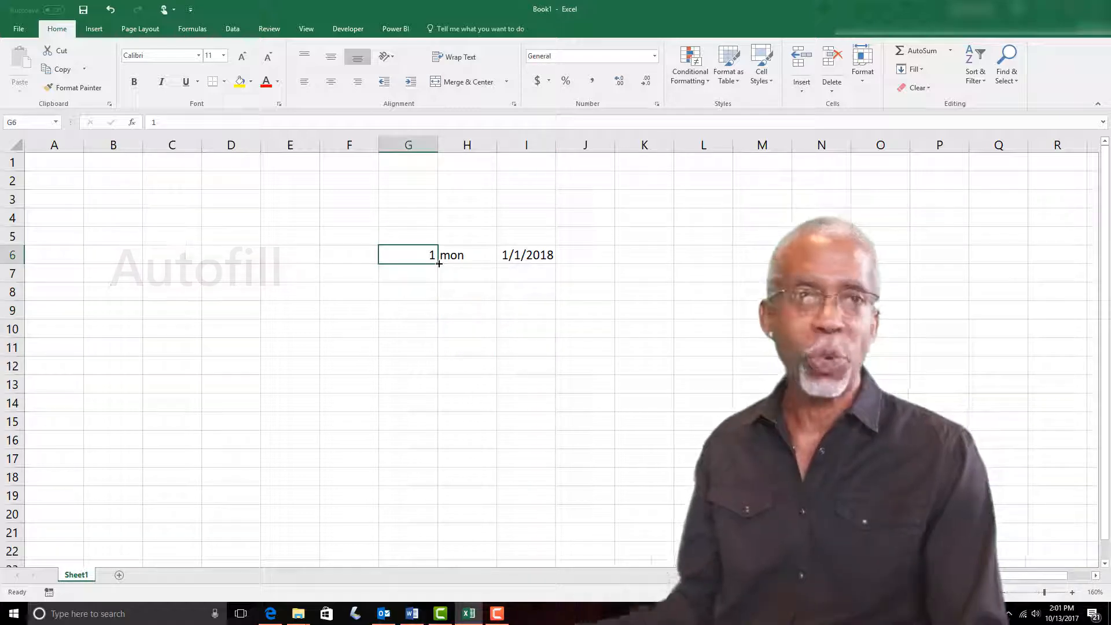
Step: Fill G6 down to G11 as the series 1 to 6, undoing the first trial fill
drag(438, 264, 439, 355)
key(ctrl+z)
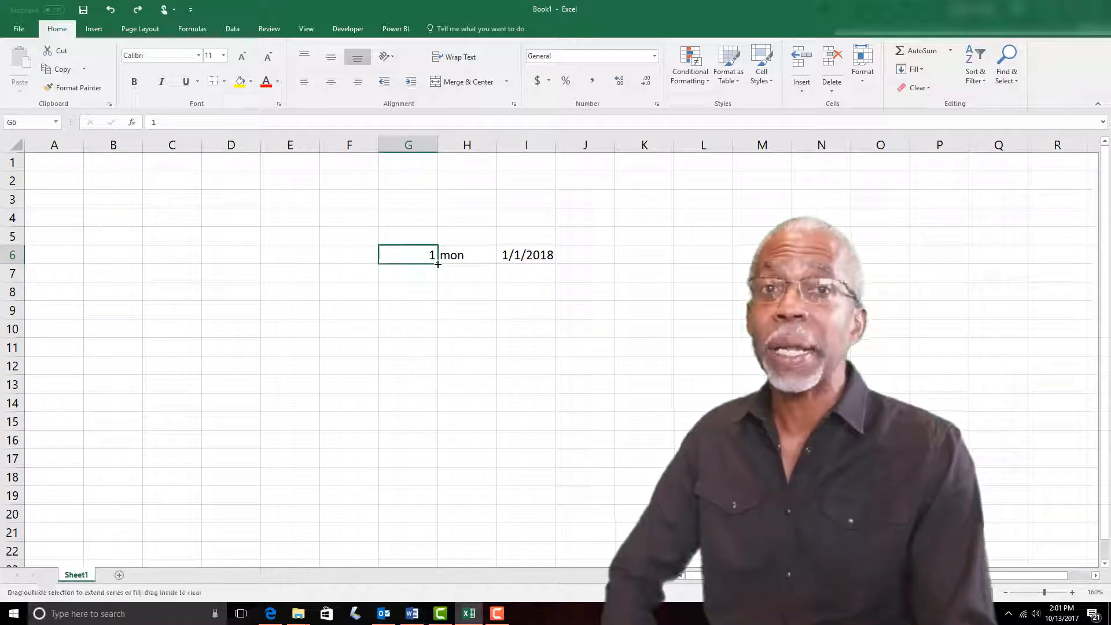
drag(438, 264, 439, 355)
Step: Fill H6 down to H11 with mon, tue, wed repeating, undoing the trial weekday series and the plain mon copies
click(467, 255)
drag(497, 264, 498, 356)
key(ctrl+z)
drag(496, 264, 498, 355)
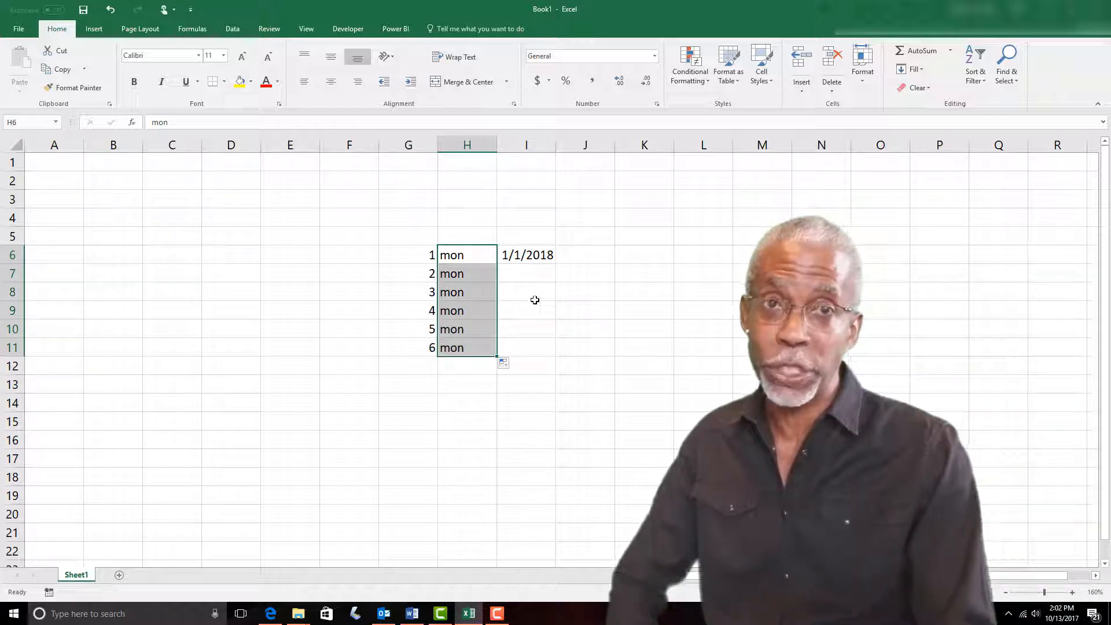
key(ctrl+z)
drag(497, 264, 498, 355)
Step: Try filling the date in I6 down to I11, and undo that fill
click(526, 254)
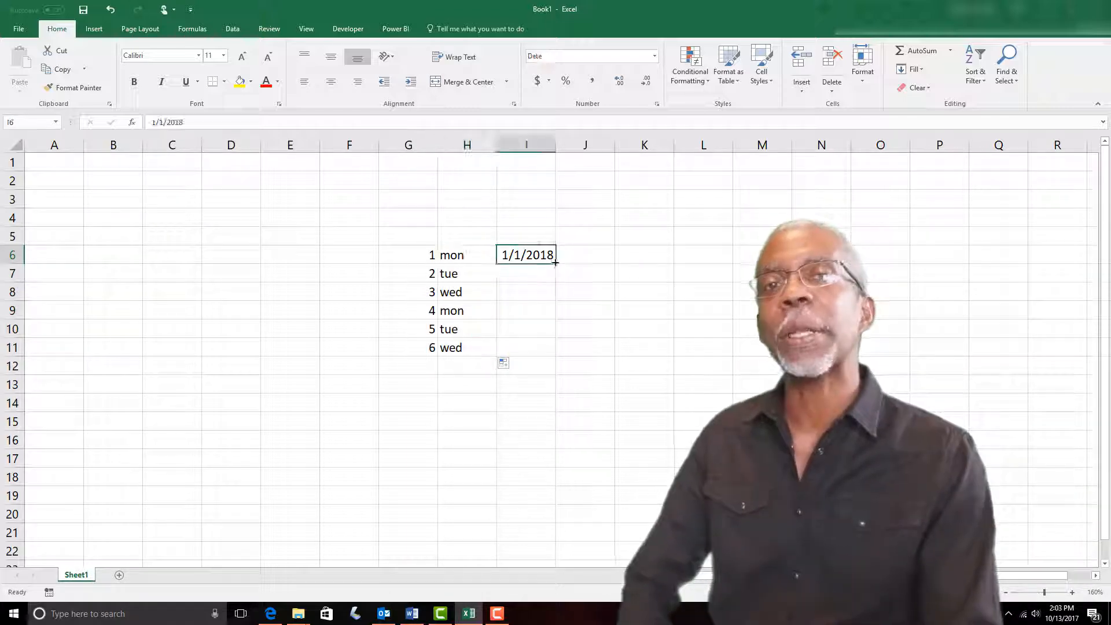
drag(556, 264, 556, 355)
key(ctrl+z)
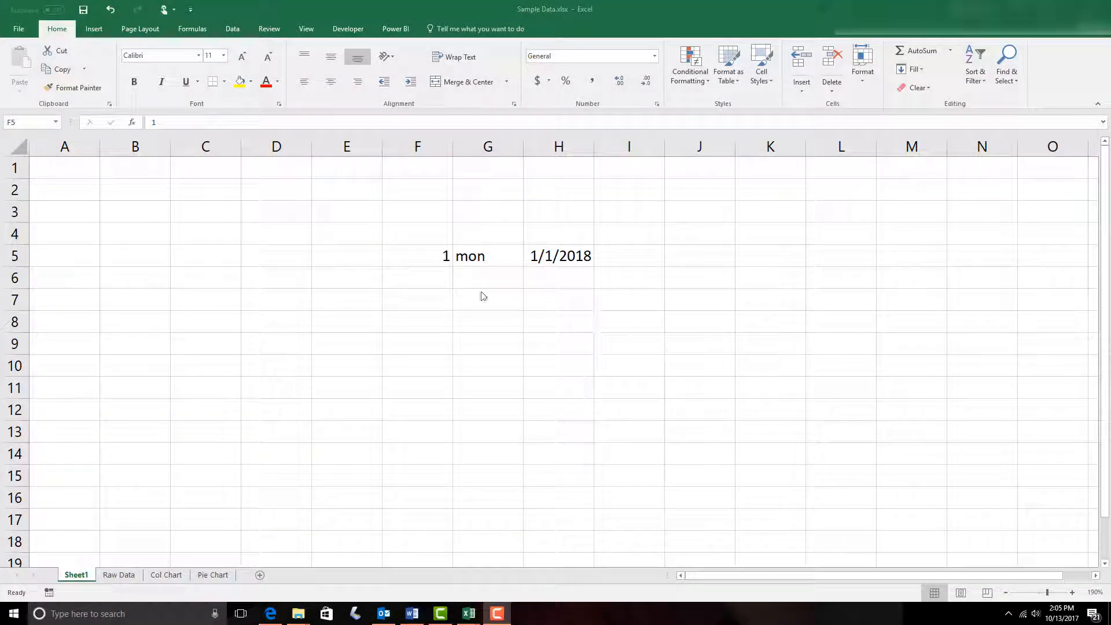
Step: In the Sample Data workbook, try copying the number 1 from F5 down to F8, and undo the fill
click(422, 257)
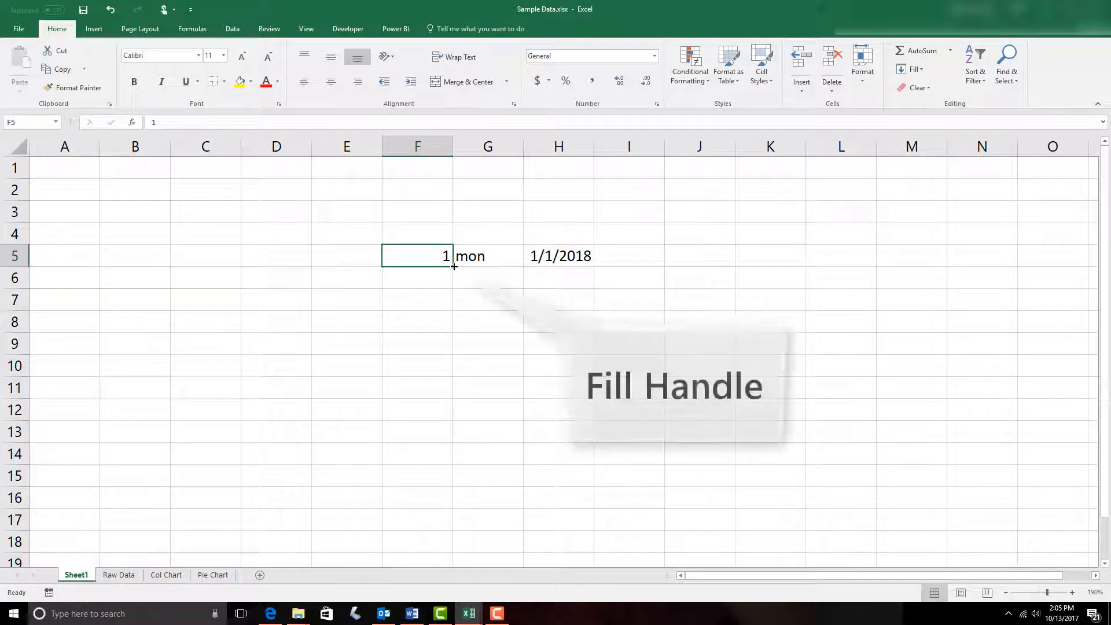
drag(454, 266, 454, 332)
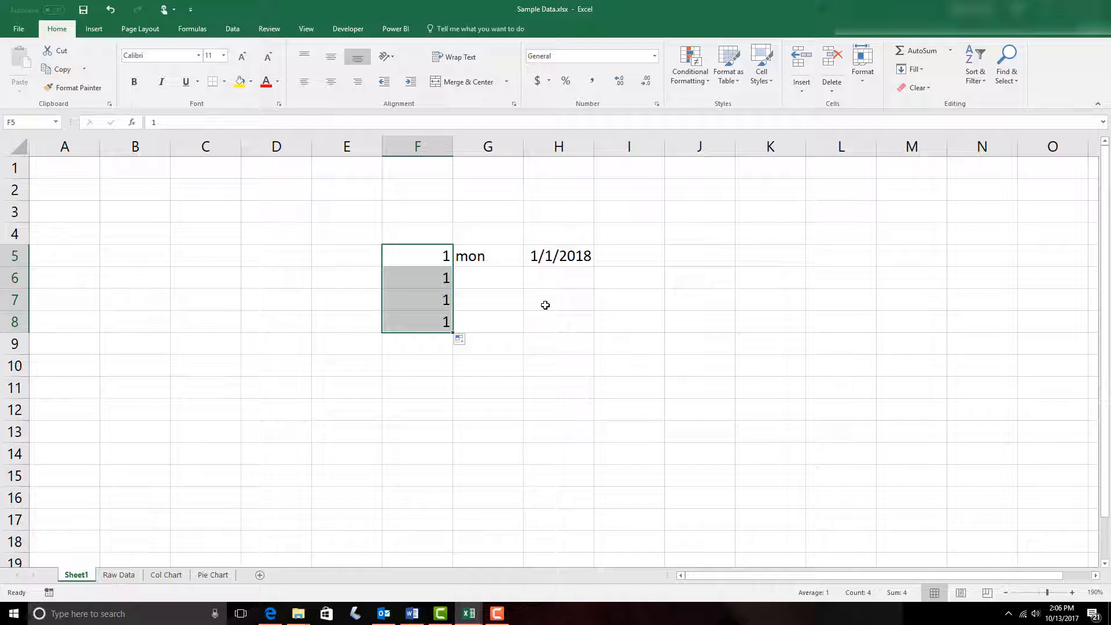
key(ctrl+z)
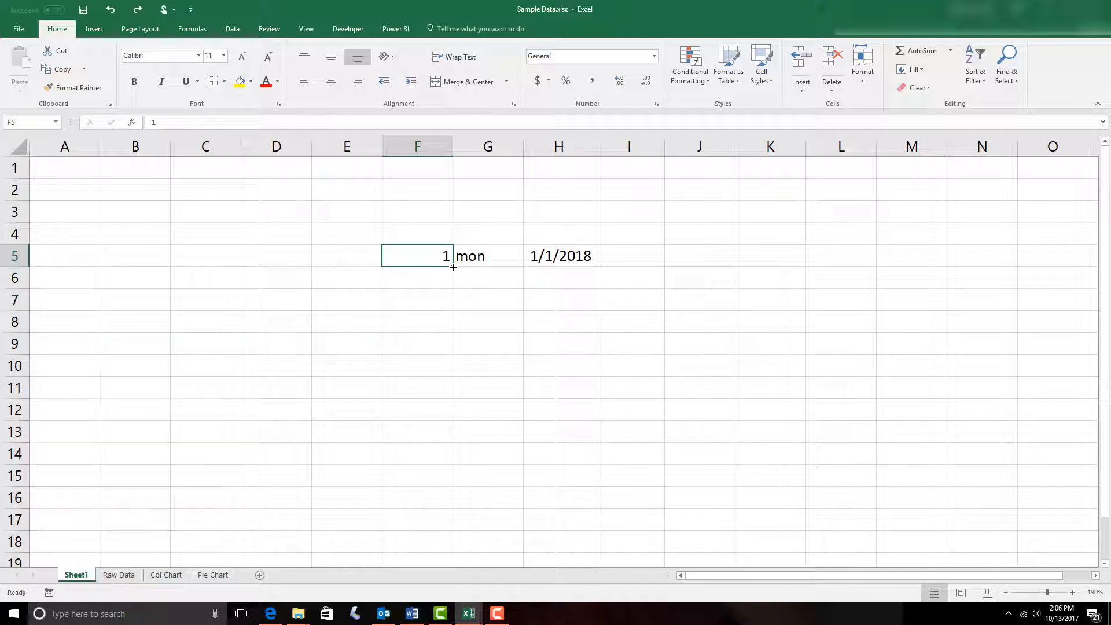
Step: Fill F5 down to F8 as an incrementing number series from 1 to 4
drag(453, 267, 454, 327)
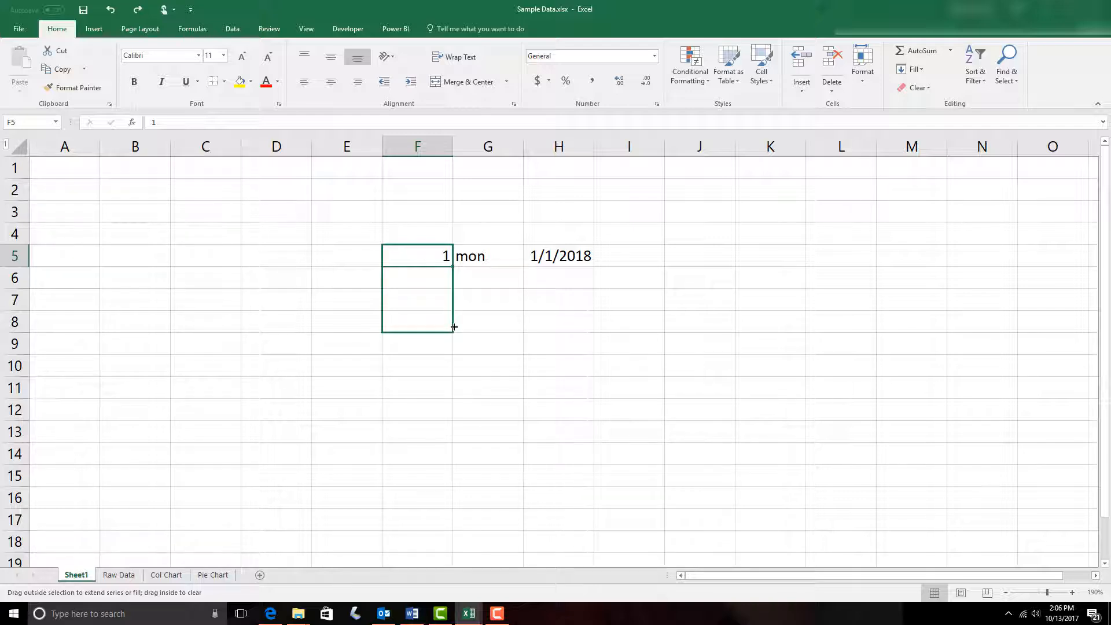
key(ctrl)
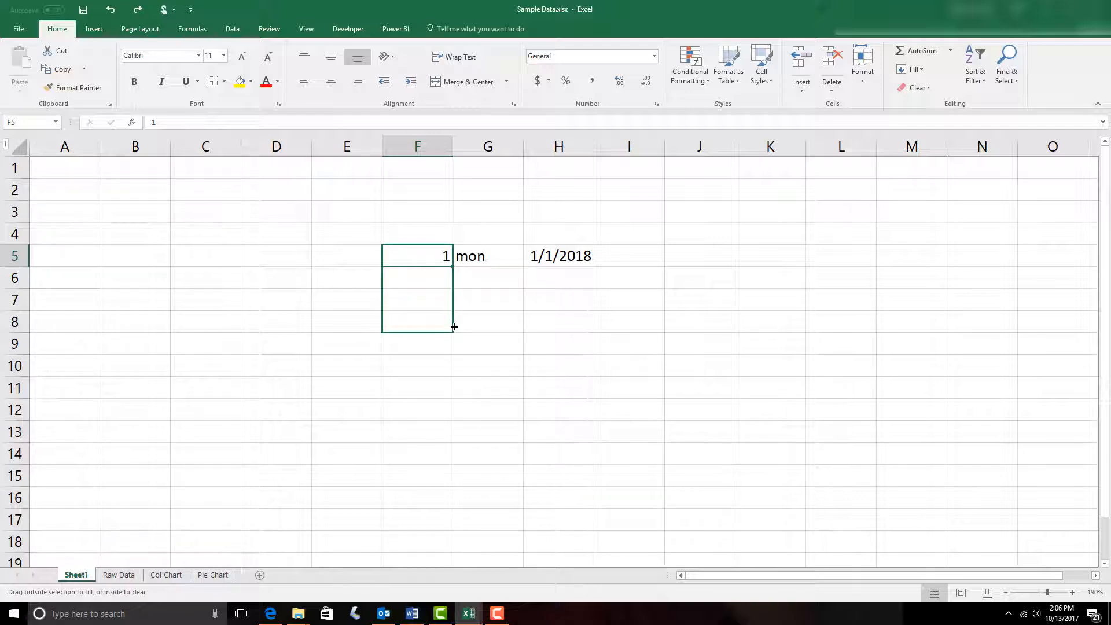
drag(455, 327, 454, 325)
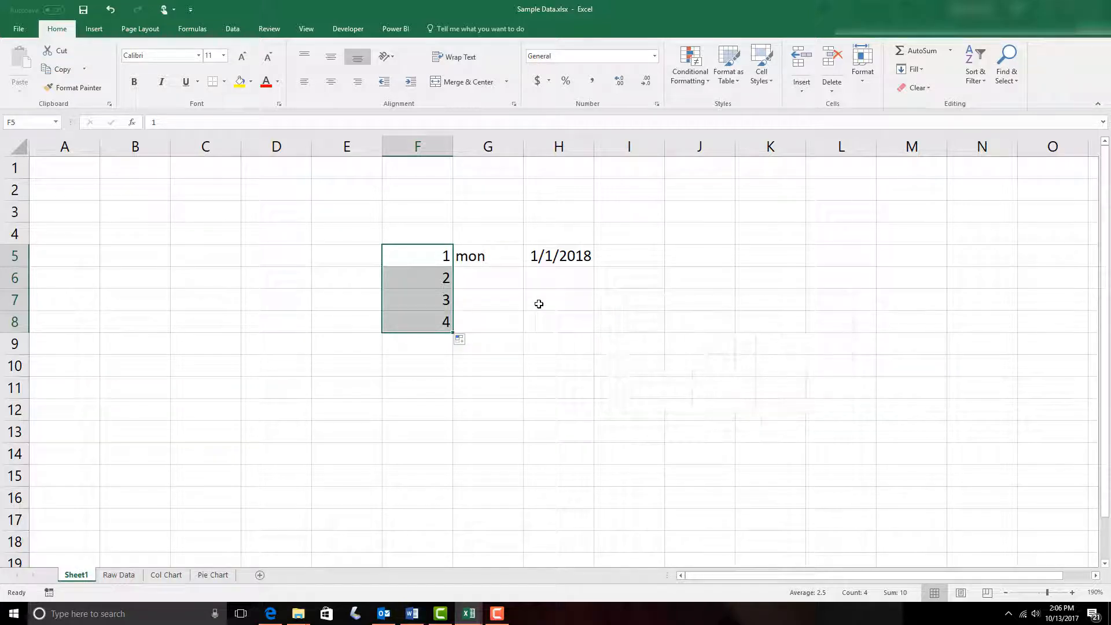
Step: Try filling G5:G8 first as a weekday series mon to thu and once as copies of mon, undoing each fill
click(492, 252)
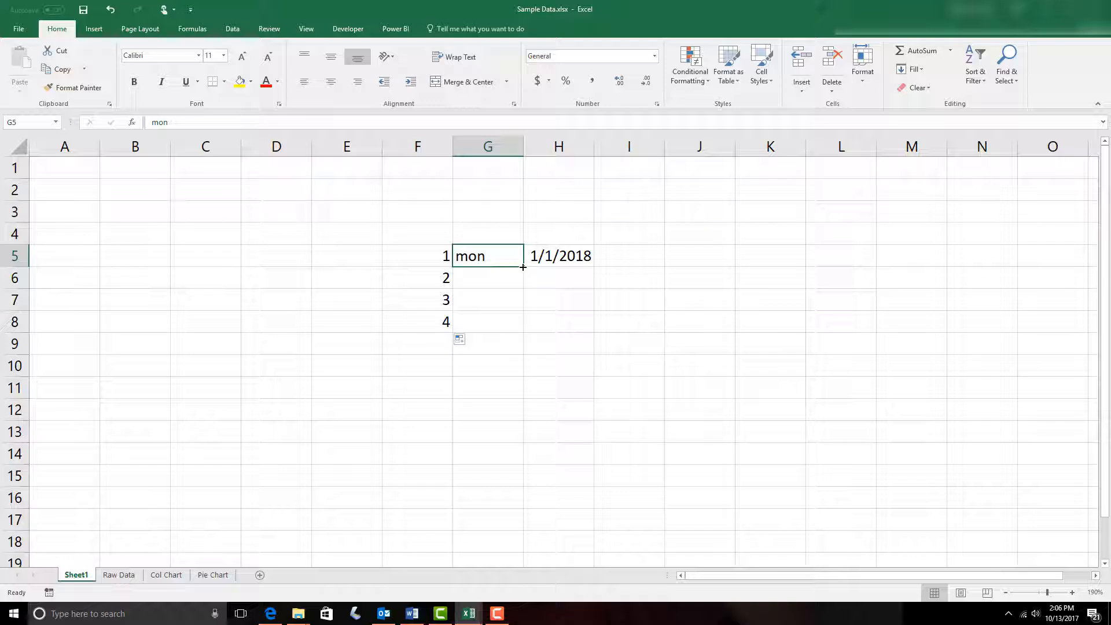
drag(523, 267, 525, 325)
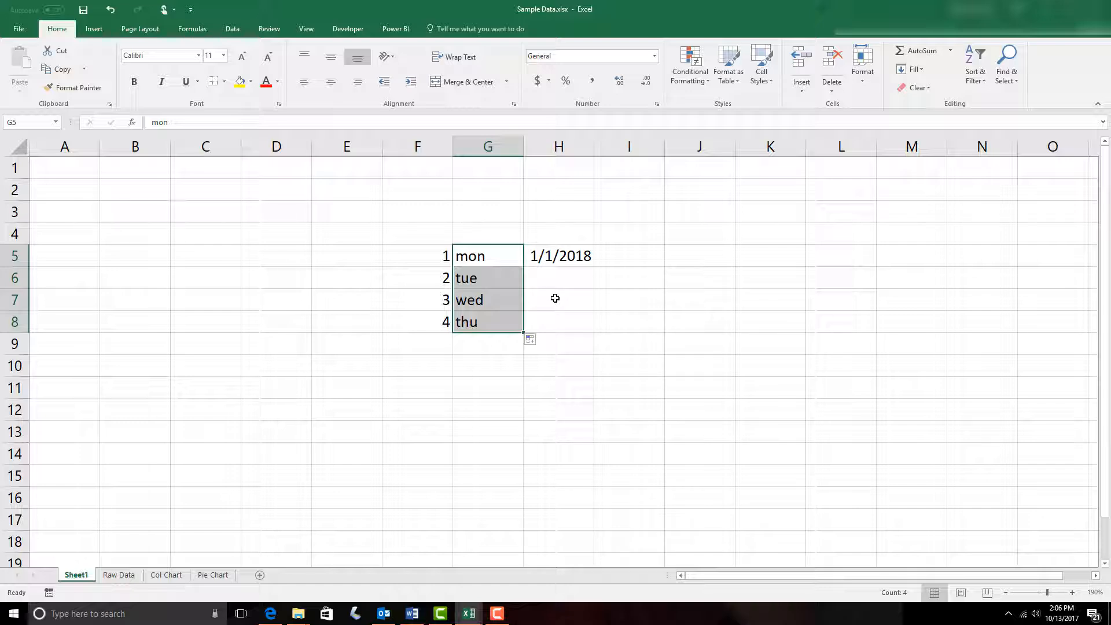
key(ctrl+z)
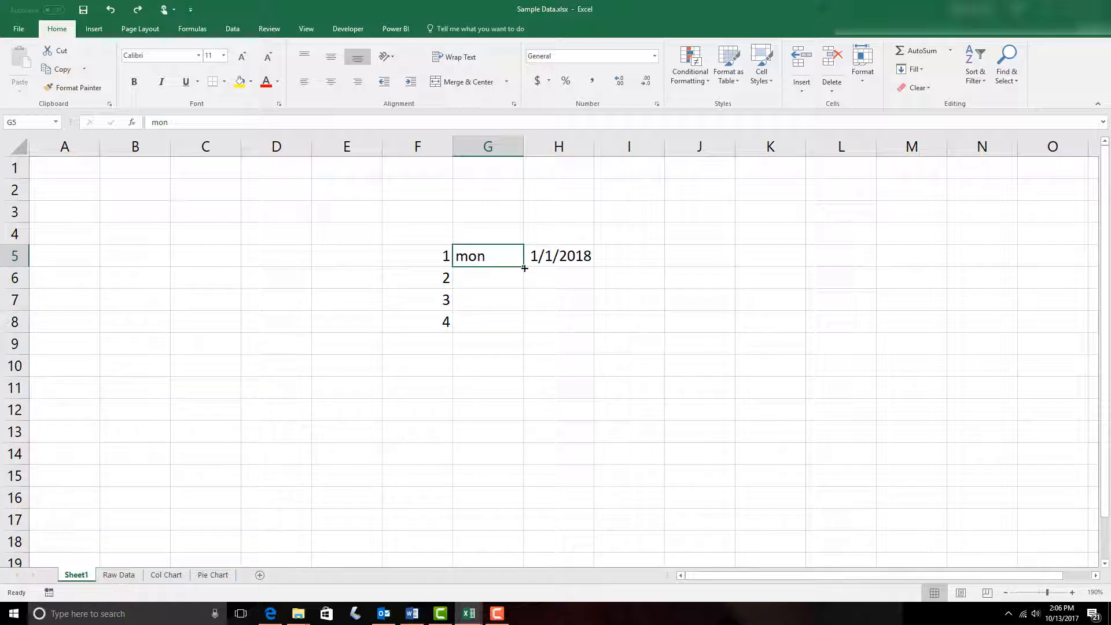
drag(524, 268, 523, 332)
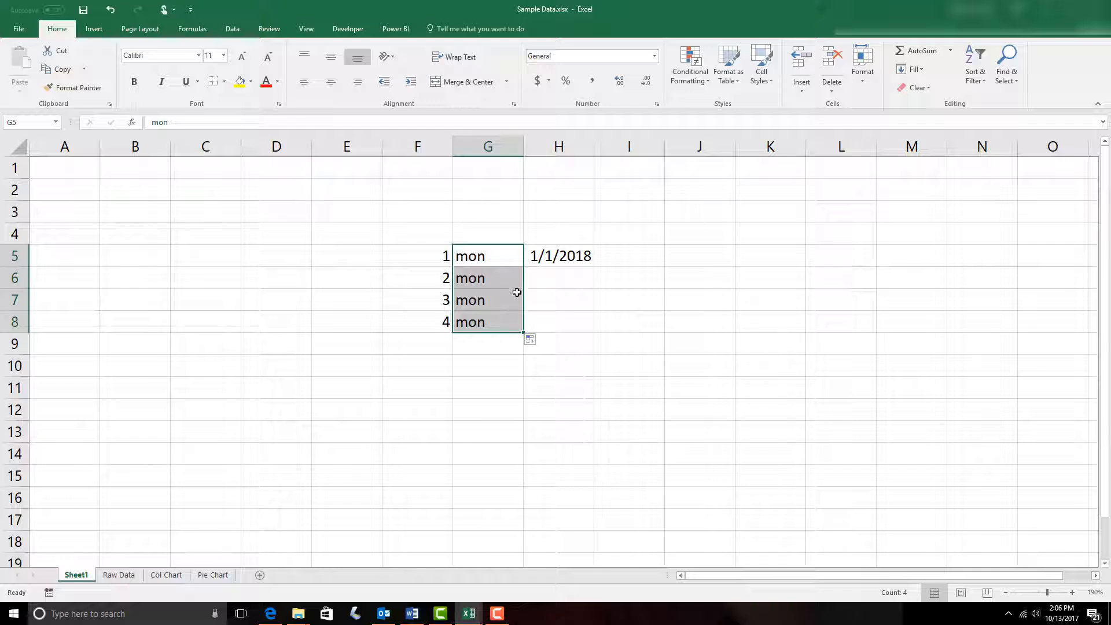
key(ctrl+z)
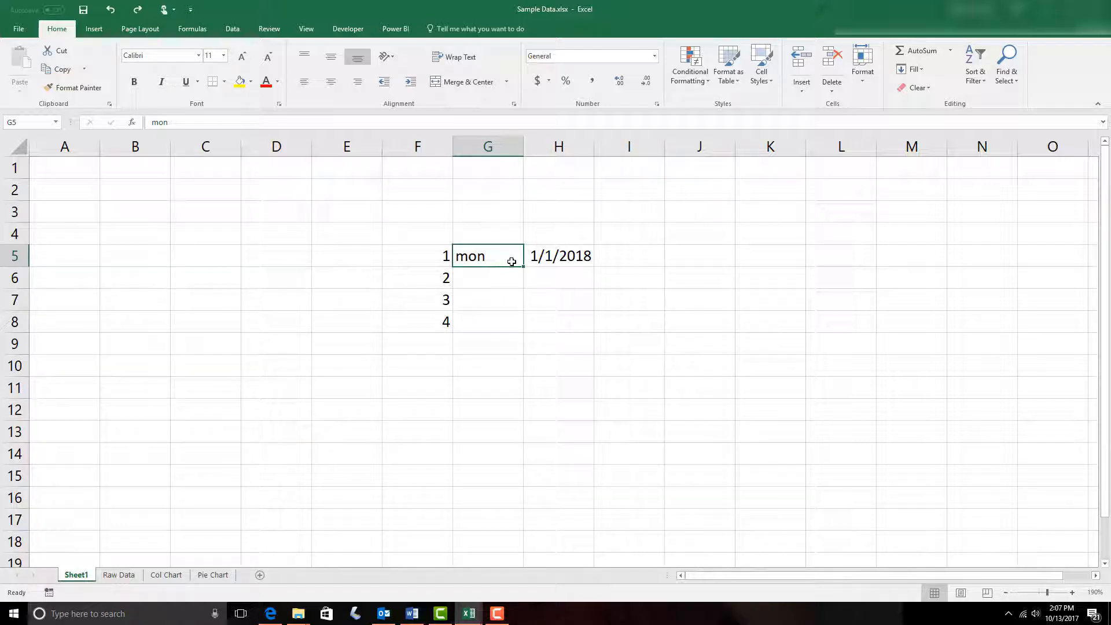
Step: Fill weekdays mon to wed in G5:G7, and repeat that three-day block down to G10
drag(525, 267, 527, 306)
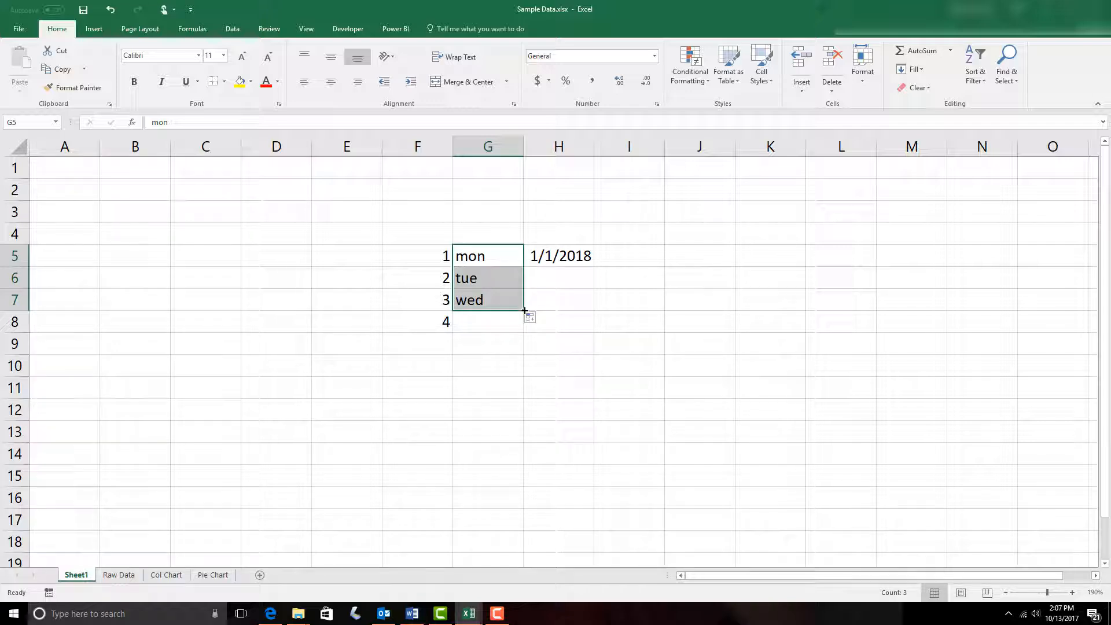
drag(525, 311, 527, 383)
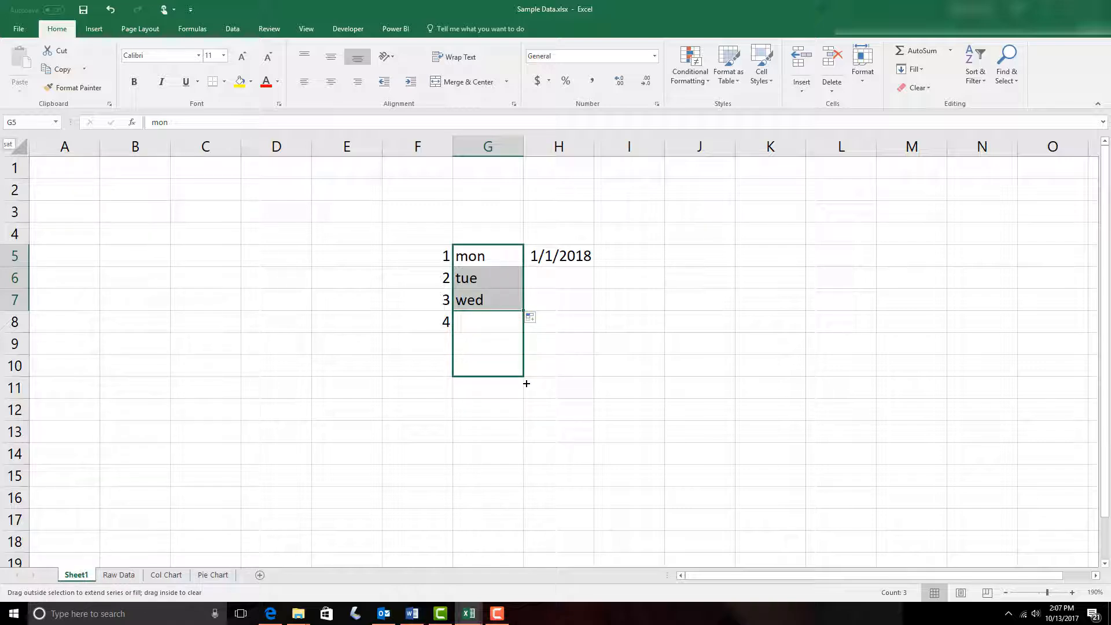
drag(527, 383, 527, 383)
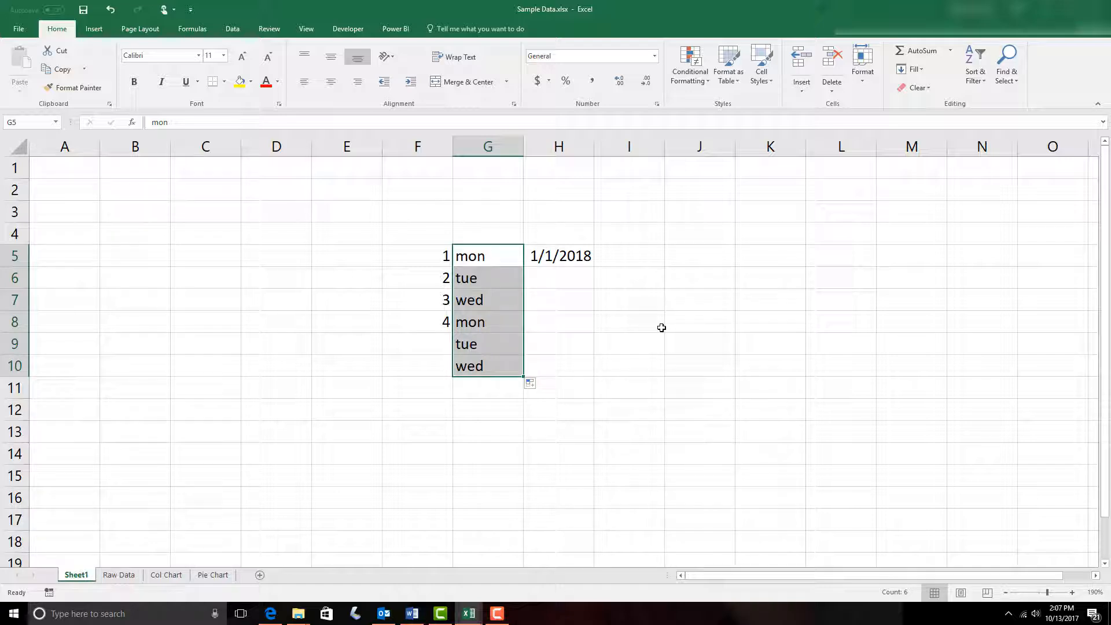
Step: Try filling H5 down to H9 as consecutive dates starting from 1/1/2018, and undo the fill
click(564, 256)
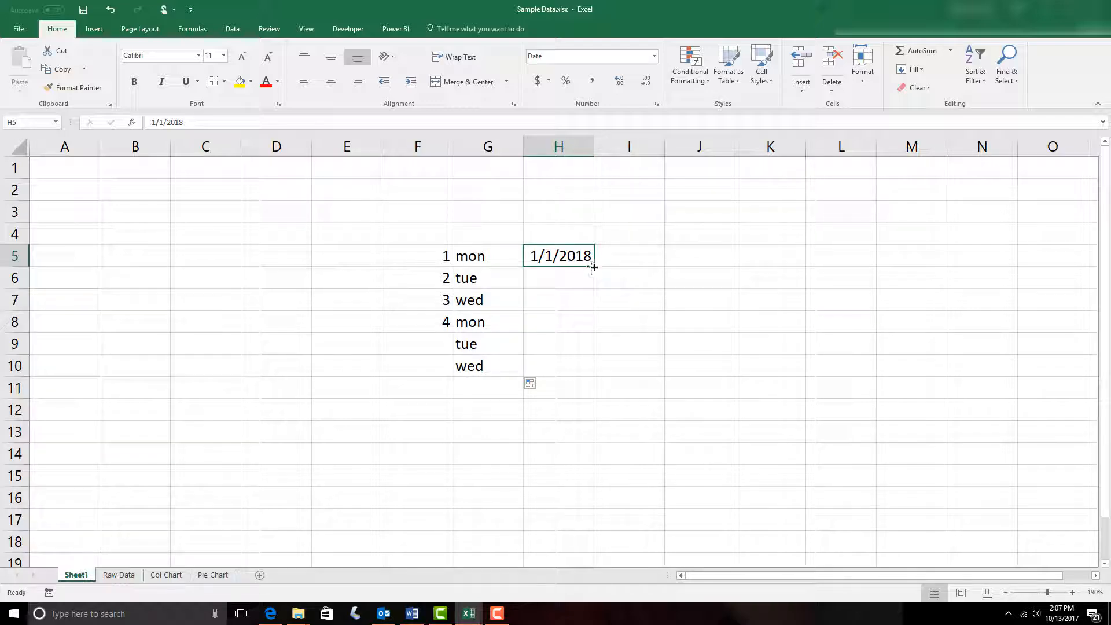
drag(594, 268, 594, 350)
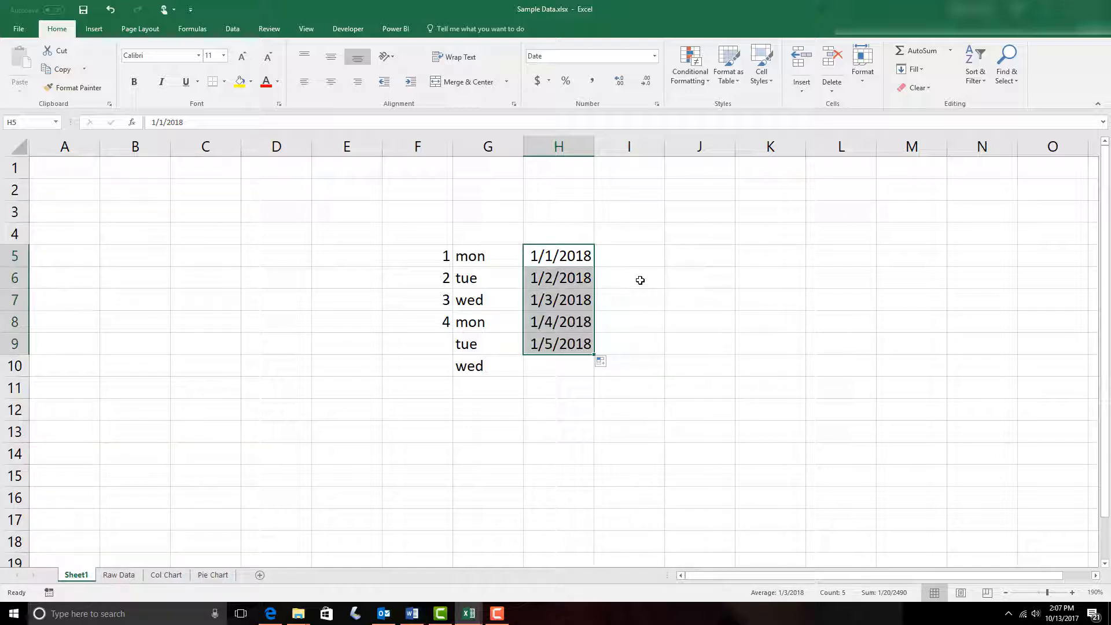
key(ctrl+z)
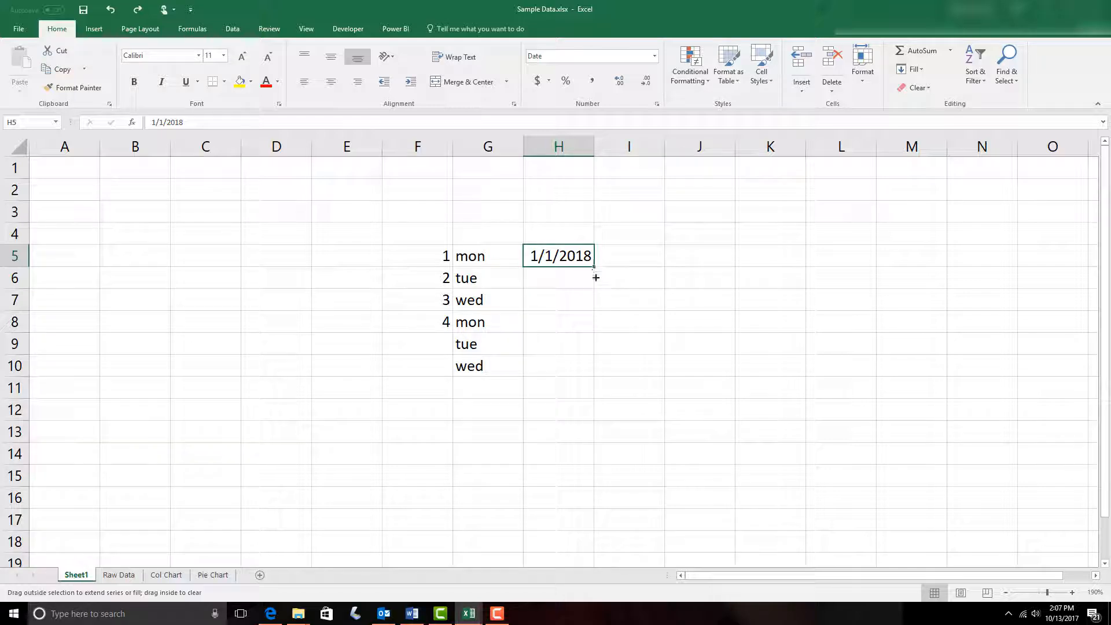
Step: Copy the date 1/1/2018 unchanged from H5 down to H9
drag(597, 278, 590, 357)
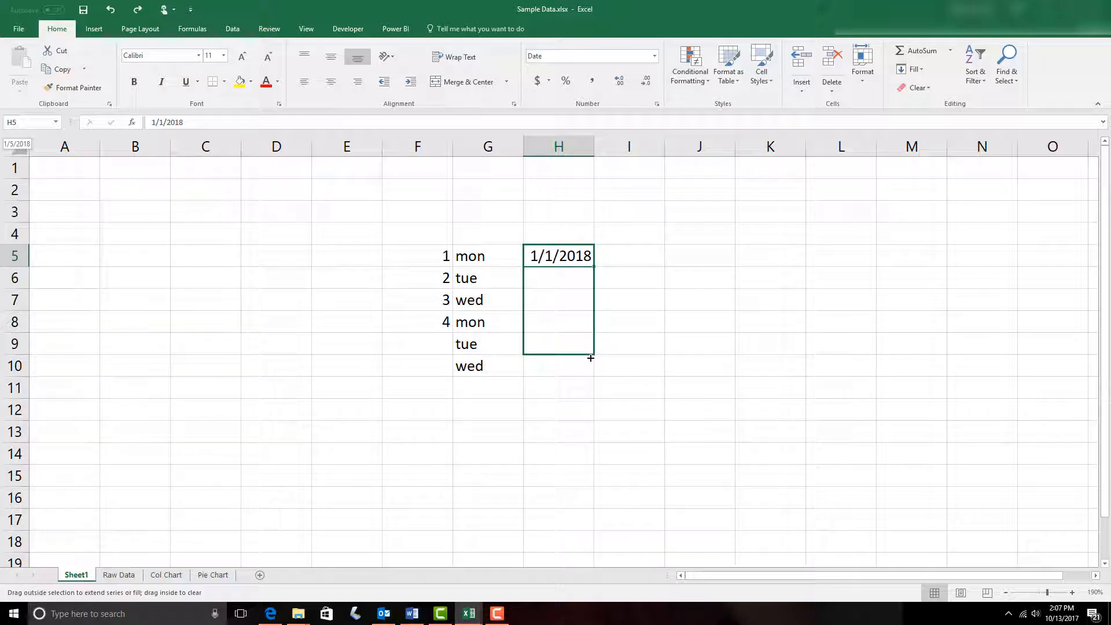
drag(591, 358, 590, 358)
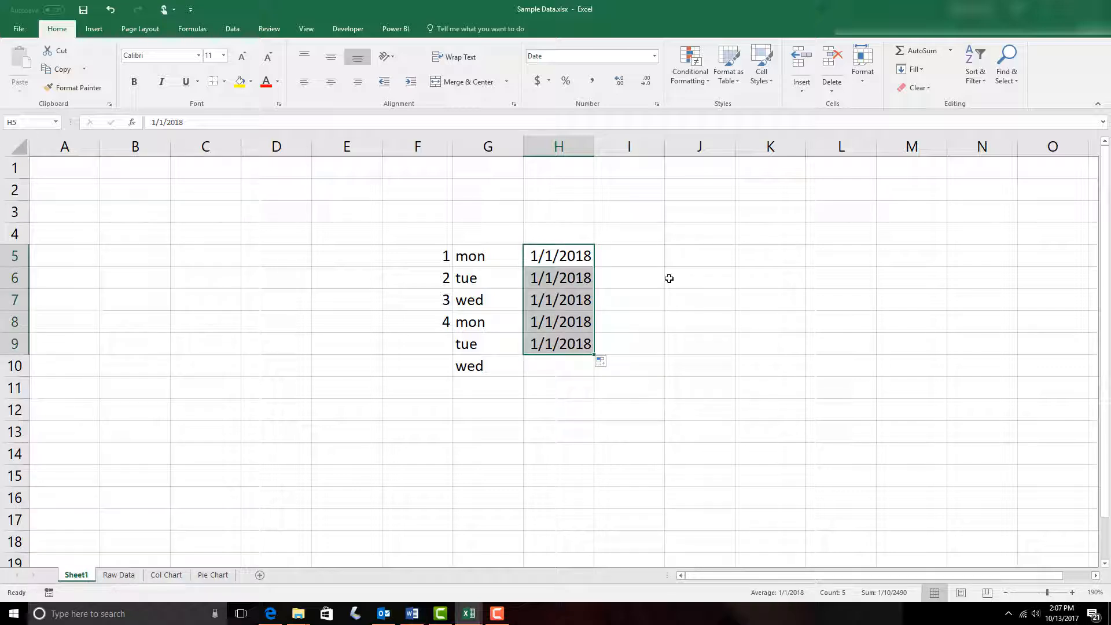
Step: On the Raw Data sheet, enter Yes in O2, next to the first Start Date entry
click(124, 575)
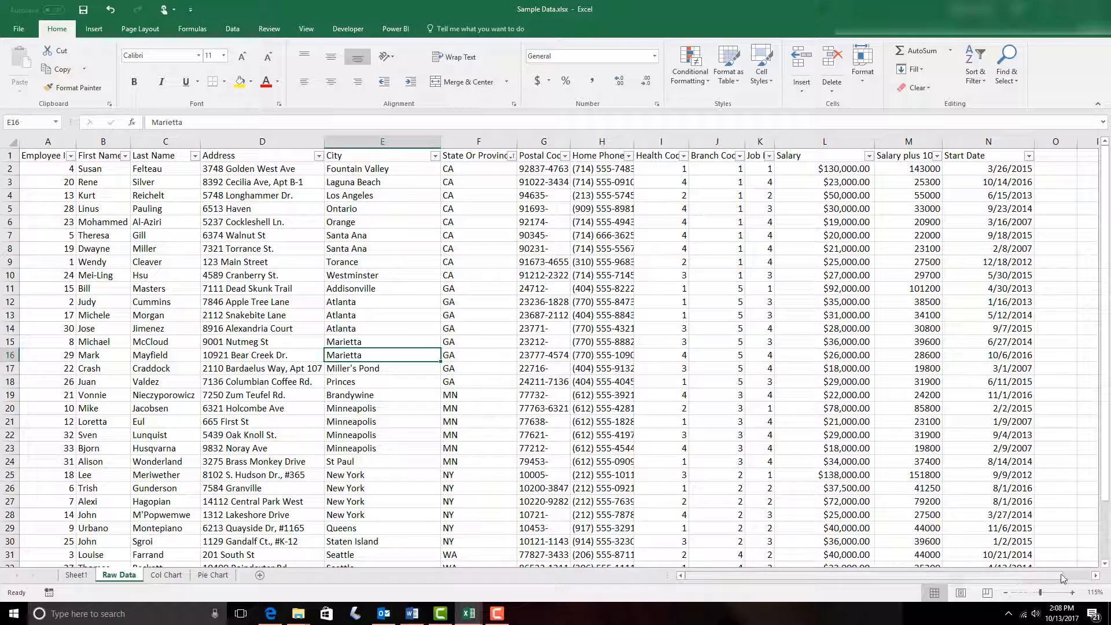
click(1097, 576)
click(1097, 576)
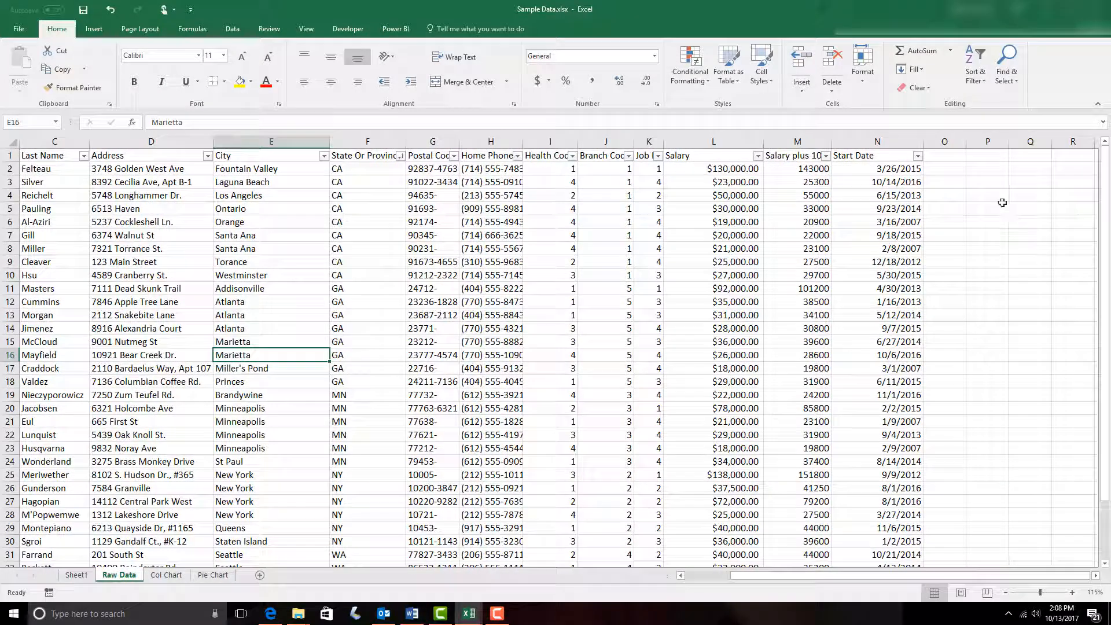
click(941, 169)
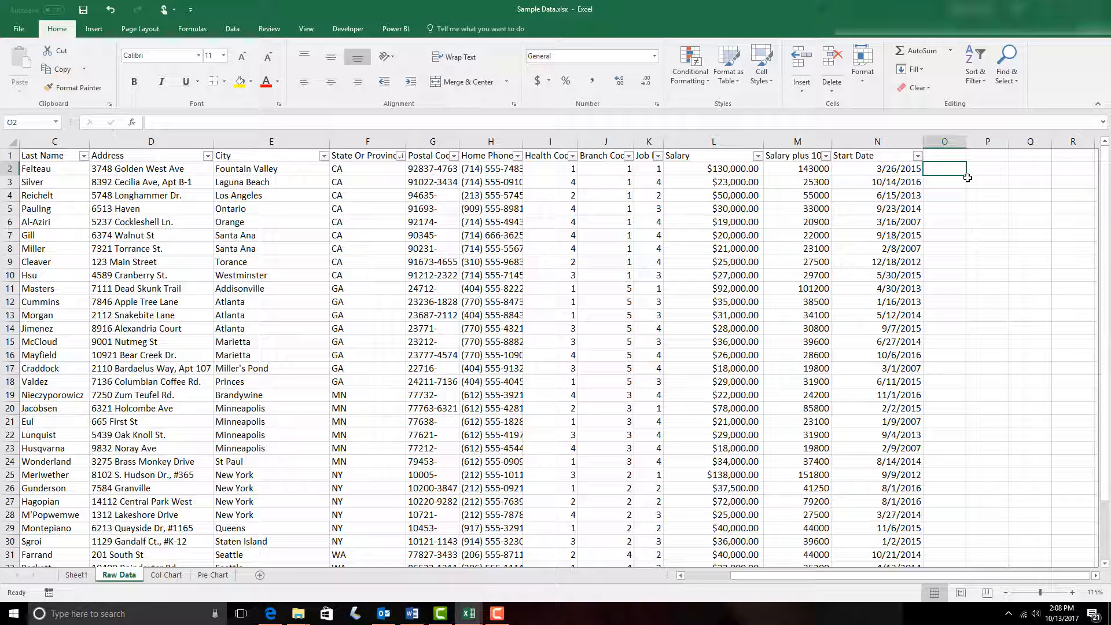
text(Yes)
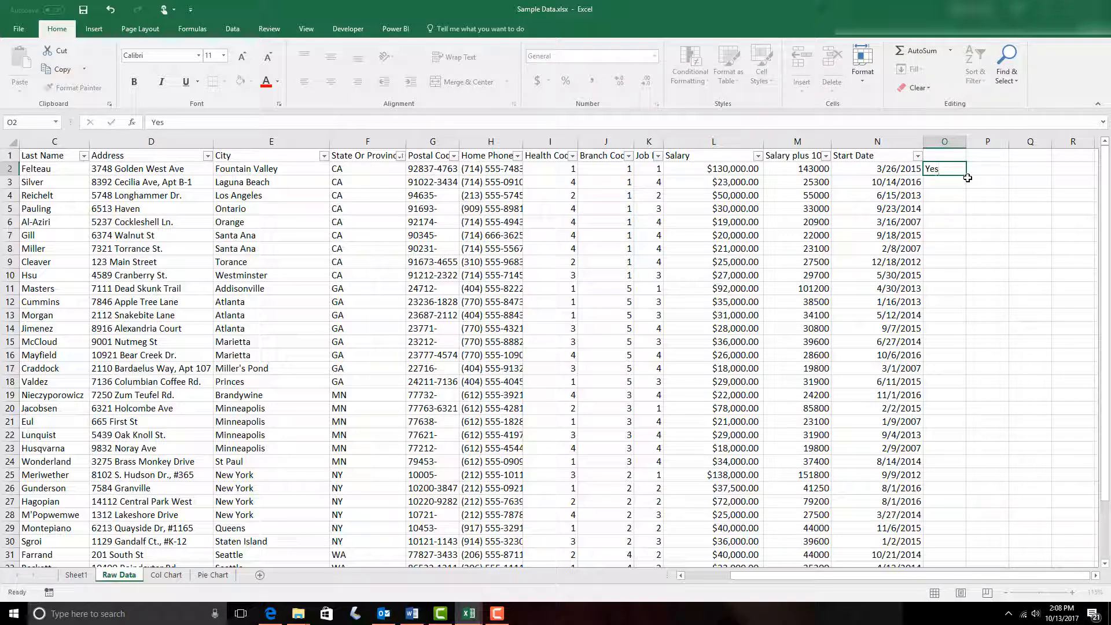
key(Return)
Step: Autofill Yes from O2 down column O to the end of the adjacent employee data
click(959, 171)
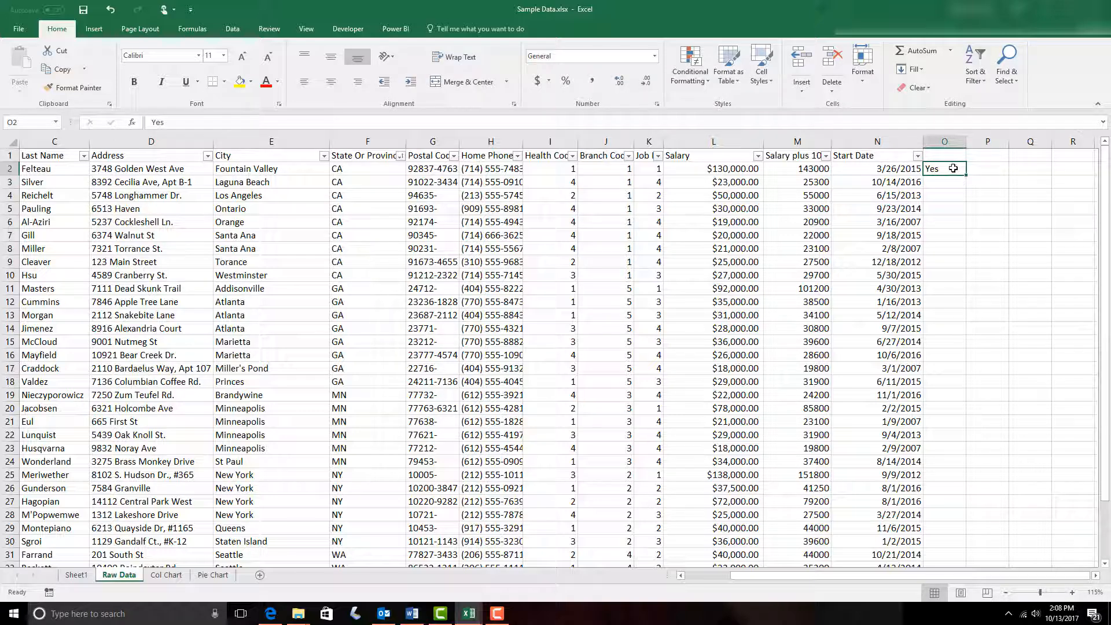
click(906, 172)
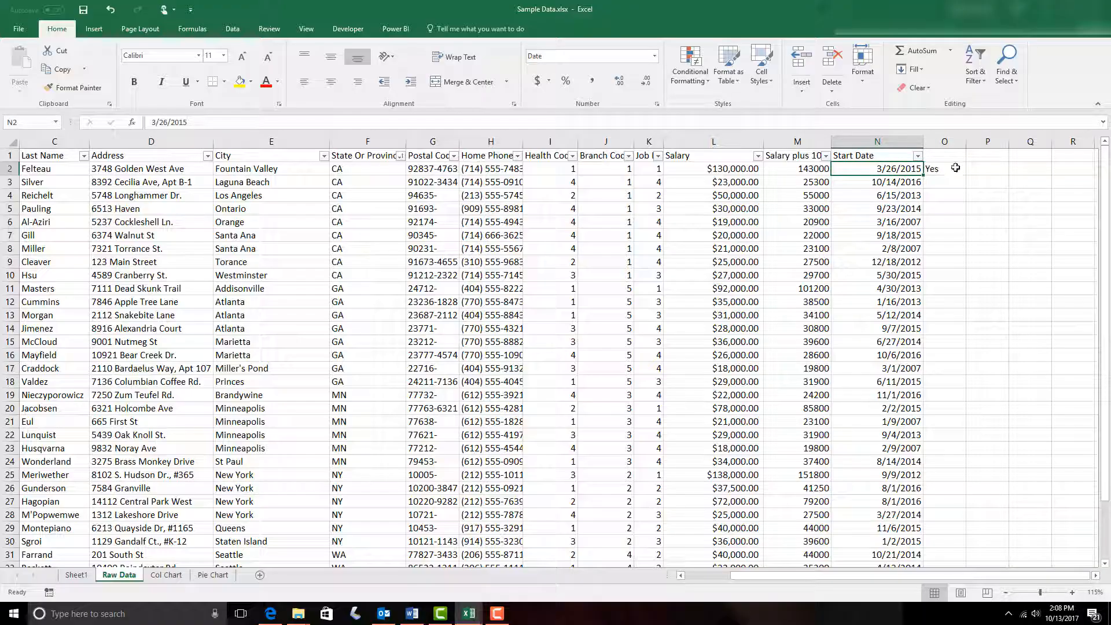
click(979, 168)
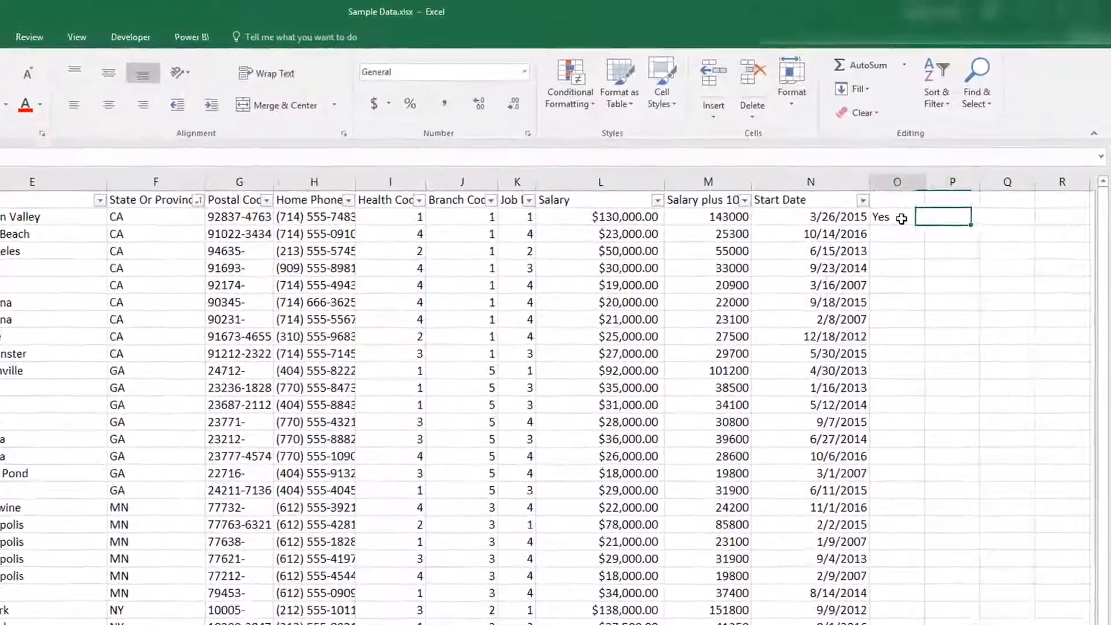
click(919, 204)
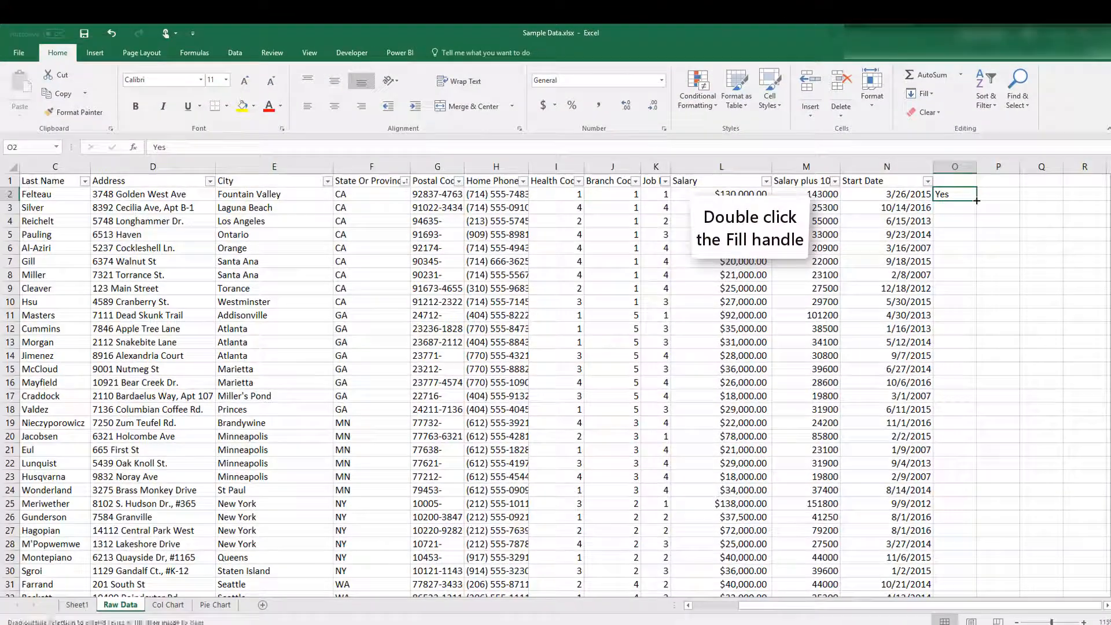
double_click(837, 332)
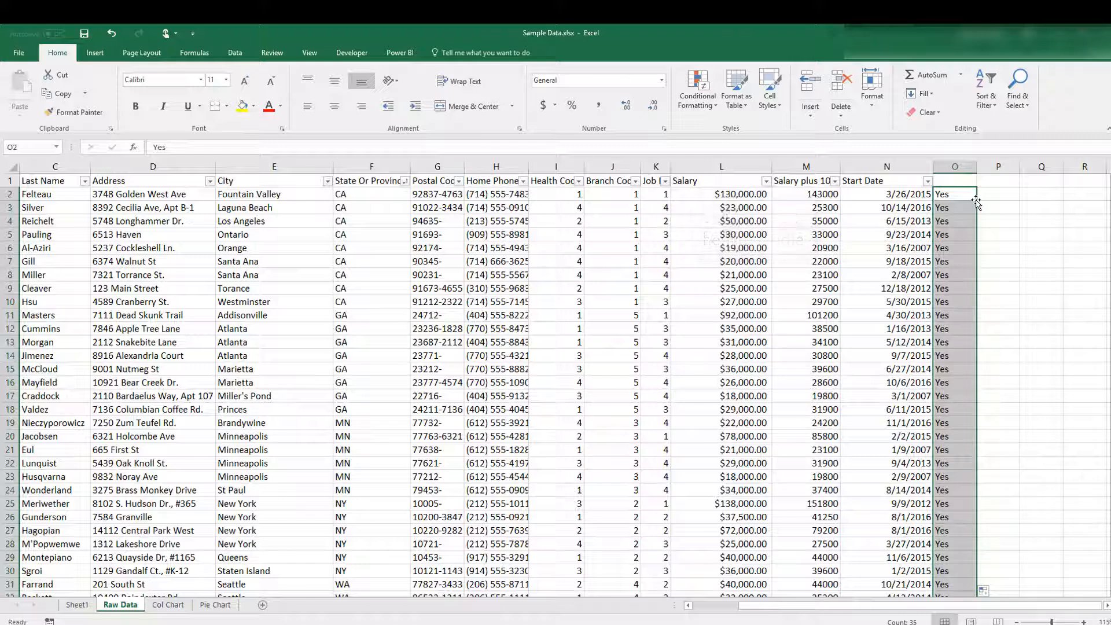
scroll(851, 341, down, 6)
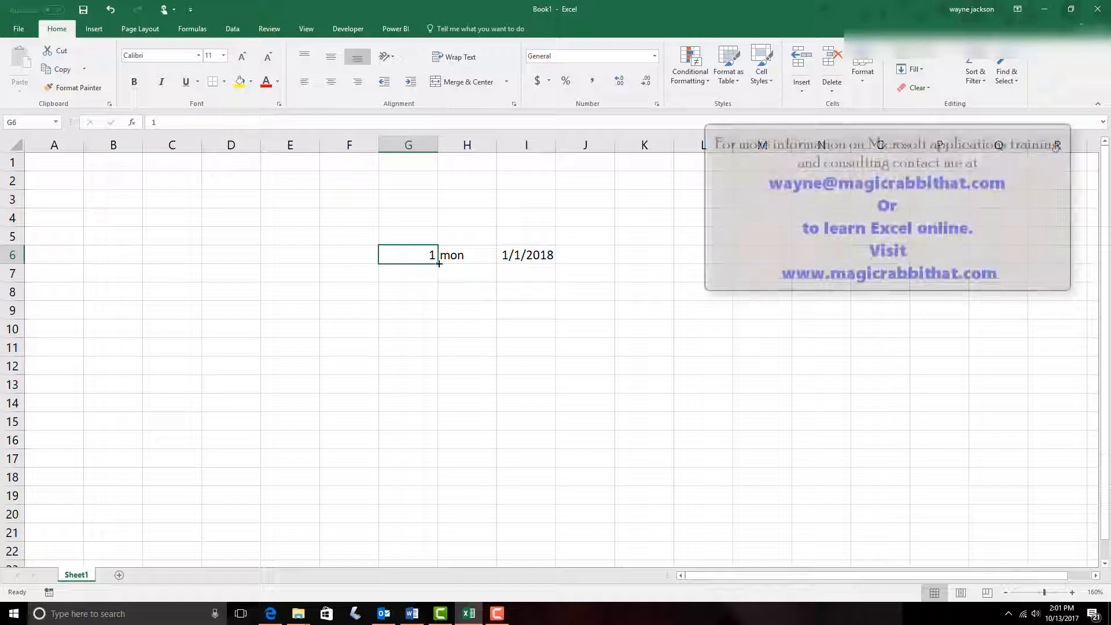
Step: Try copying the 1 from G6 down to G10, undo the copy, and fill G6:G11 with the series 1 to 6
drag(438, 264, 438, 337)
key(ctrl+z)
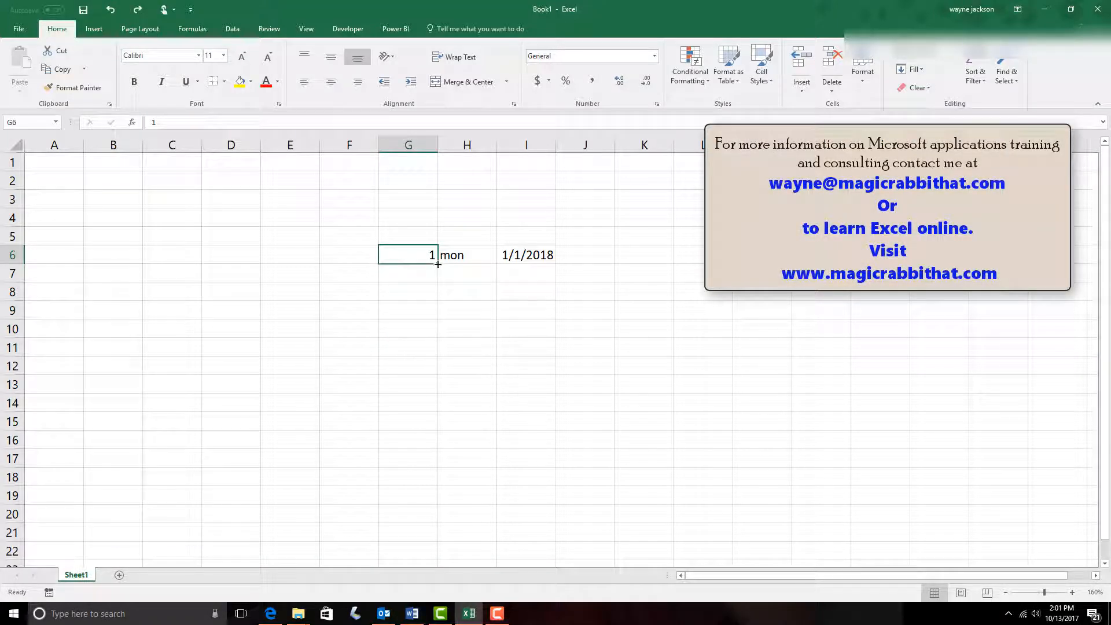
drag(439, 264, 438, 355)
Step: Try filling the weekday in H6 down to H11, and undo the fill
click(480, 259)
drag(497, 264, 497, 355)
key(ctrl+z)
Step: Try copying mon unchanged from H6 down to H11, undo it, and fill H6:H11 with the repeating pattern mon, tue, wed
drag(496, 264, 497, 354)
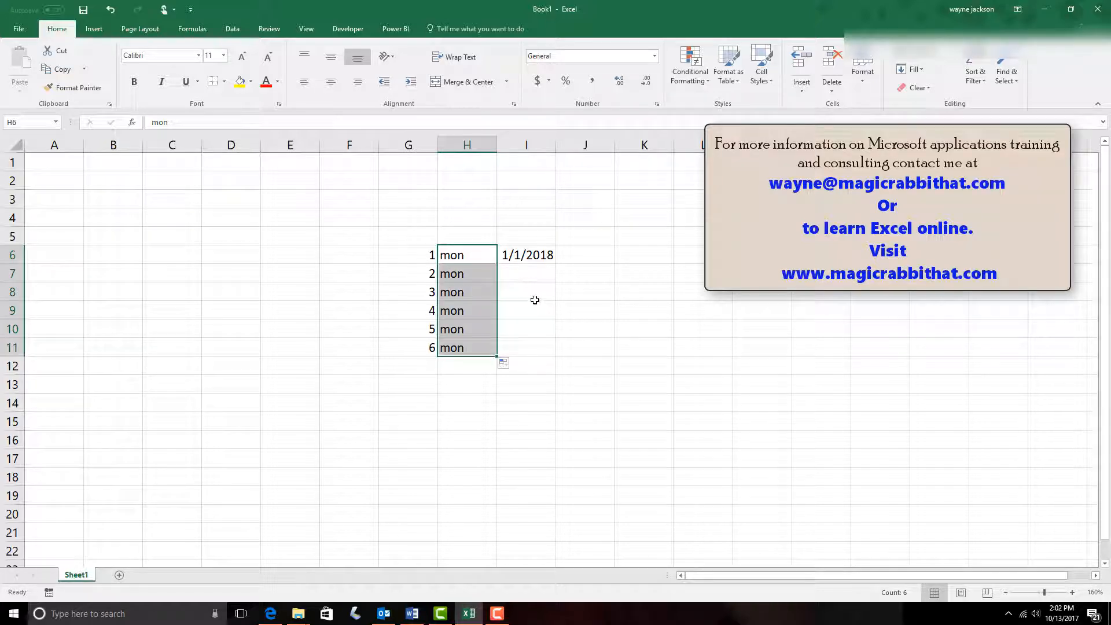
key(ctrl+z)
drag(497, 264, 496, 354)
Step: Try filling the date in I6 down to I11, undo the fill, and copy 1/1/2018 unchanged down to I11
click(527, 255)
drag(556, 264, 555, 354)
key(ctrl+z)
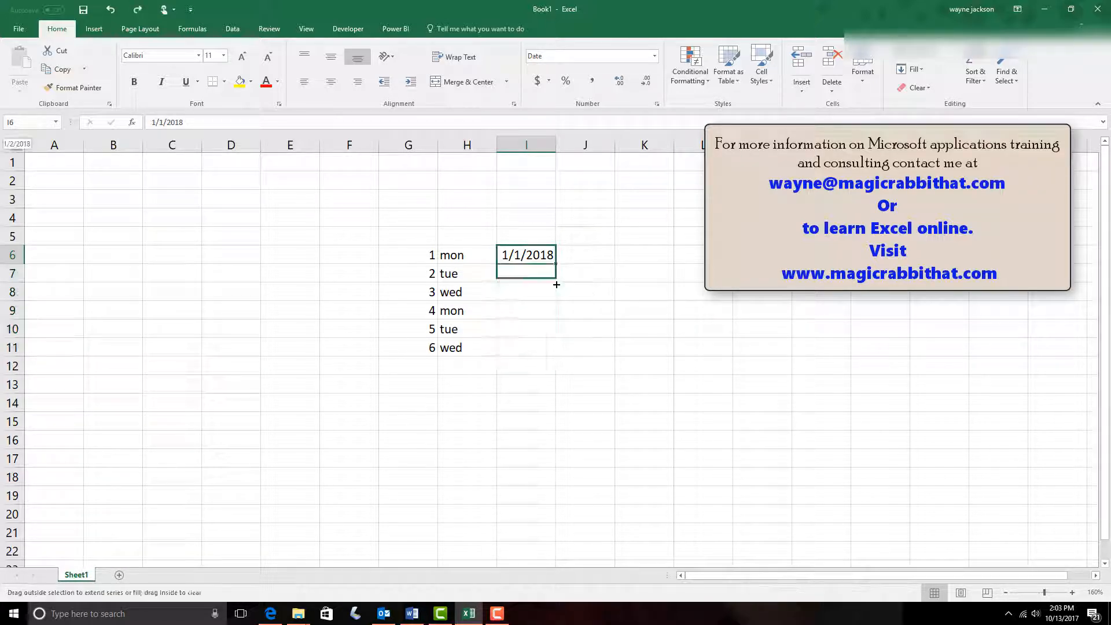
drag(555, 264, 556, 355)
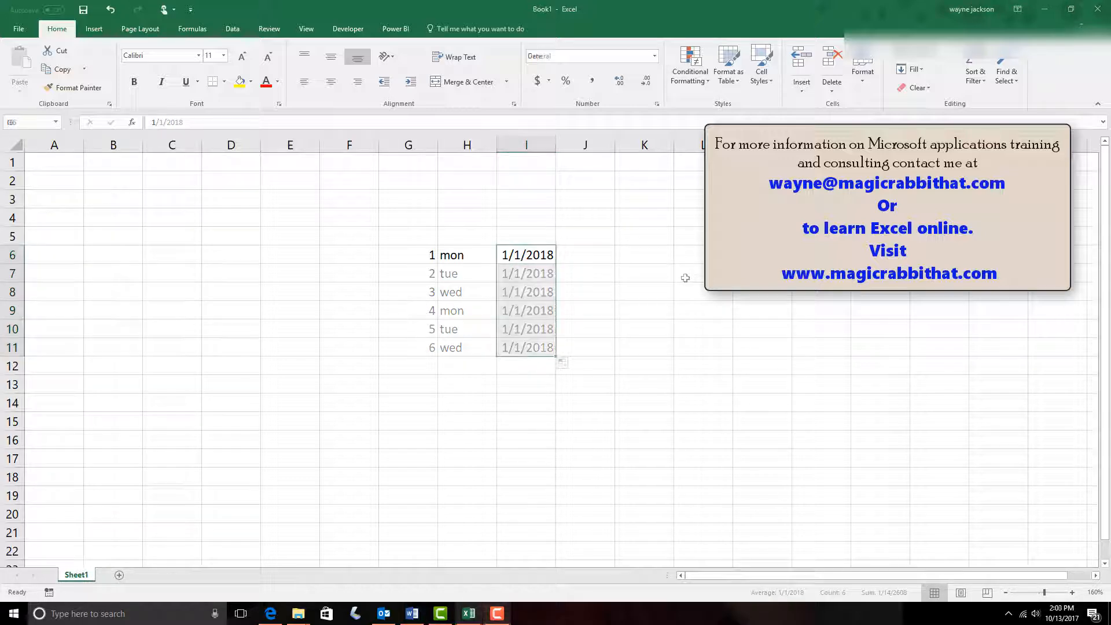
Step: Try filling G6 down to G10 with repeated 1s, undo the fill, and extend G6 to G11 as the series 1 to 6
drag(438, 264, 434, 334)
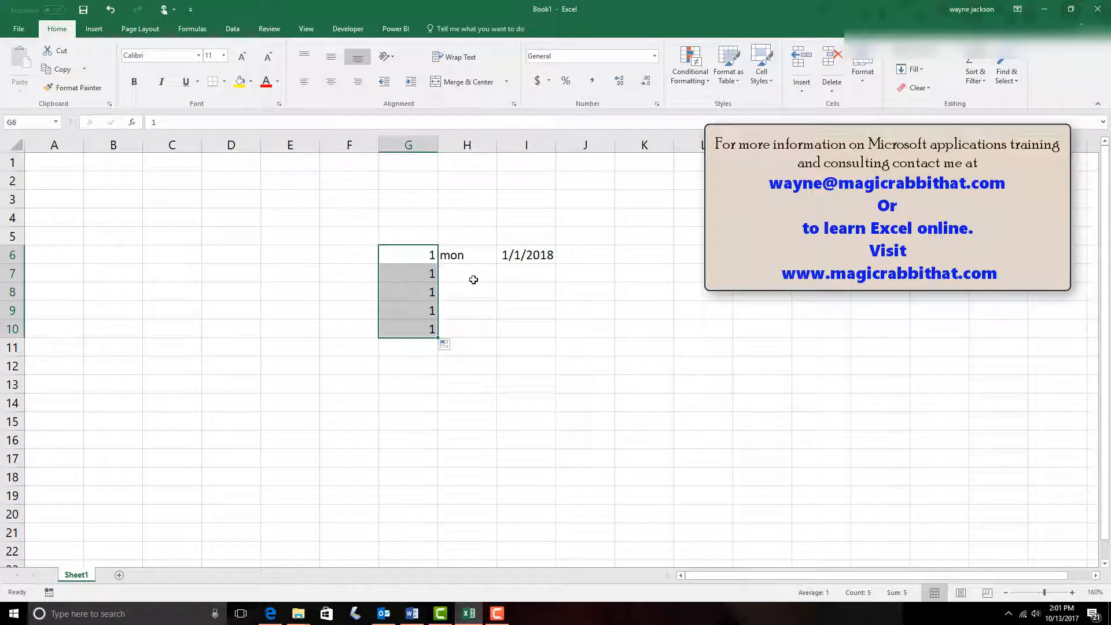
key(ctrl+z)
drag(437, 264, 440, 354)
Step: Try filling H6 down to H11 with the weekdays mon to sat, and undo the fill
click(491, 258)
drag(496, 264, 497, 354)
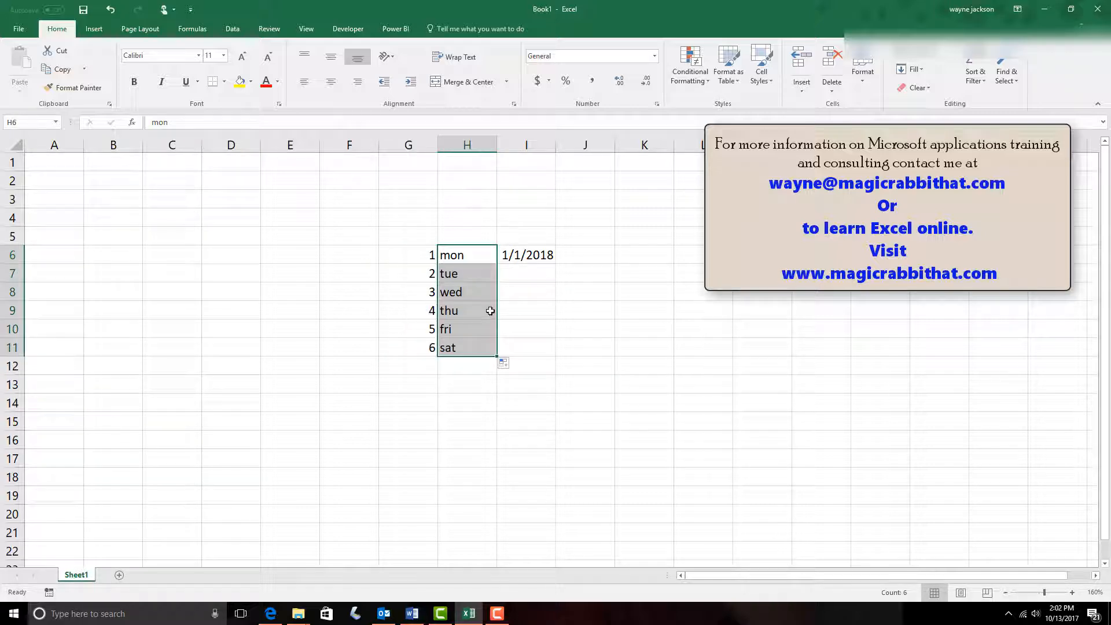
key(ctrl+z)
Step: Try another fill from mon in H6 down to H11, undo it, and fill the range with repeating mon, tue, wed
drag(496, 263, 496, 356)
key(ctrl+z)
drag(496, 264, 497, 355)
Step: Try extending the date in I6 down to I11, undo the fill, and fill I6:I11 with the same date 1/1/2018
click(527, 255)
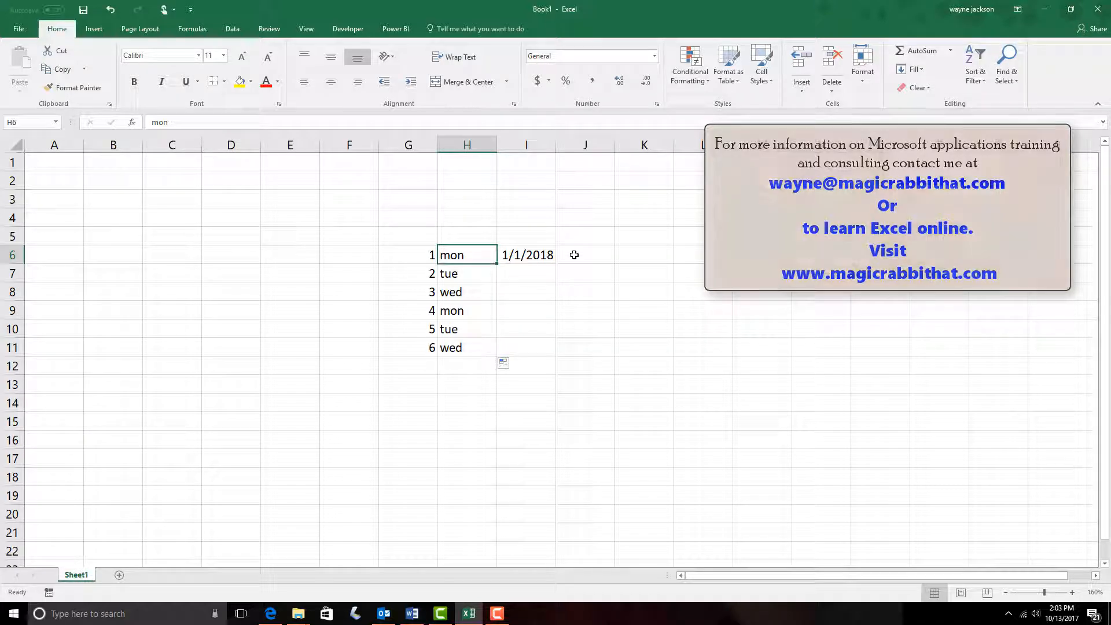
drag(556, 264, 555, 354)
key(ctrl+z)
drag(556, 264, 557, 355)
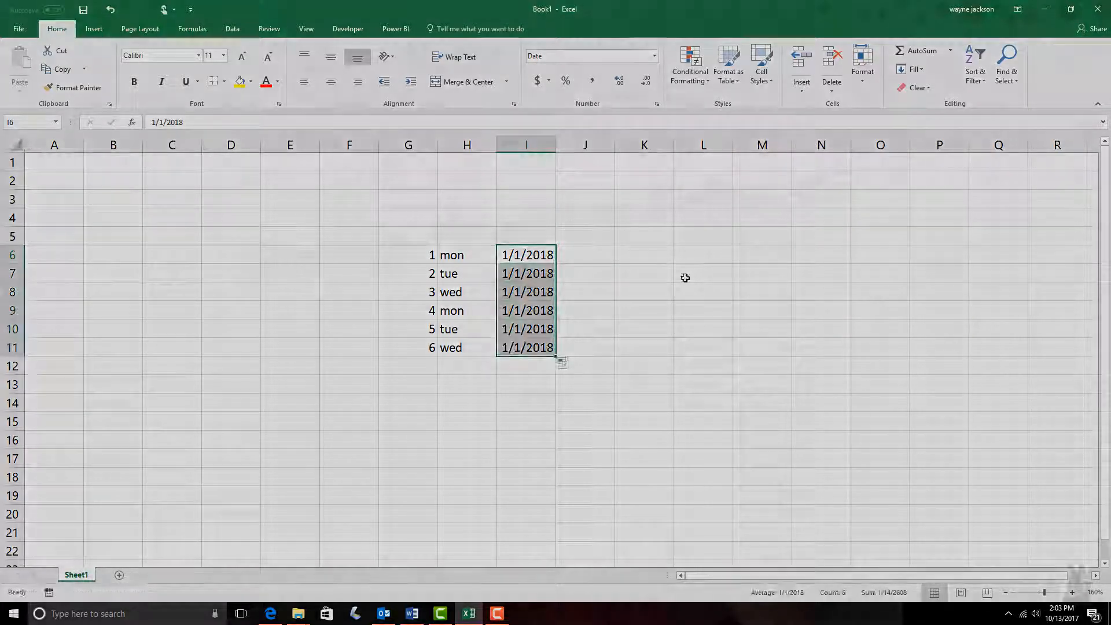